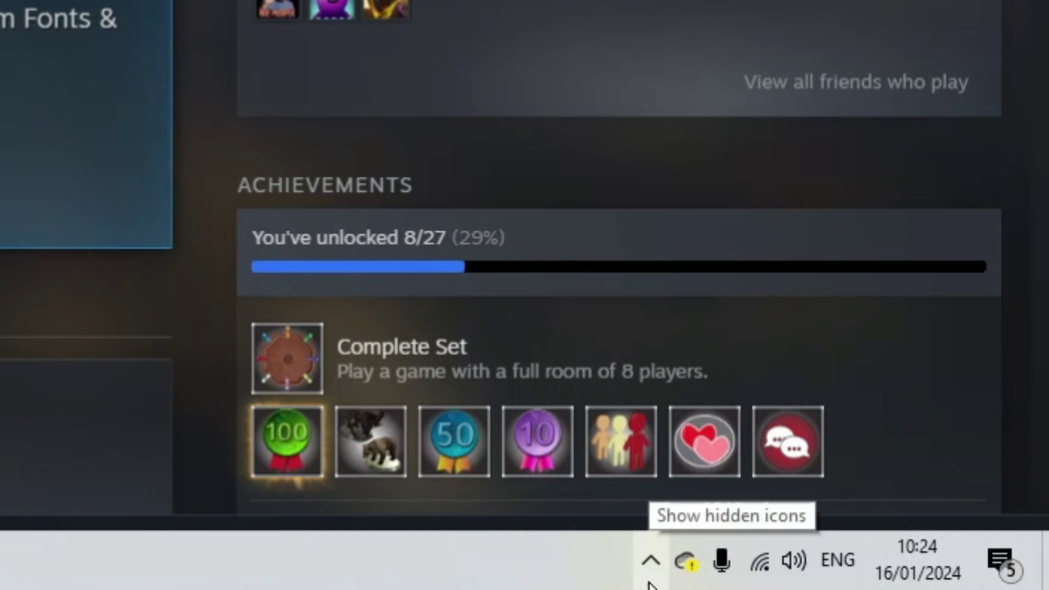
- Exit Steam from its icon in the system tray's hidden icons
{"action": "left_click", "coordinate": [649, 560]}
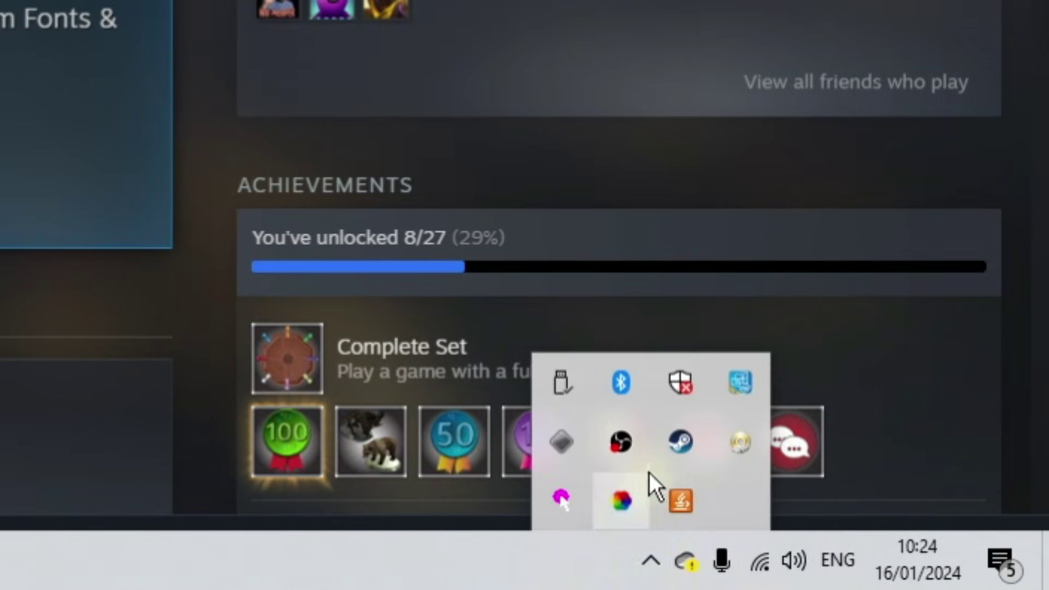
{"action": "right_click", "coordinate": [682, 459]}
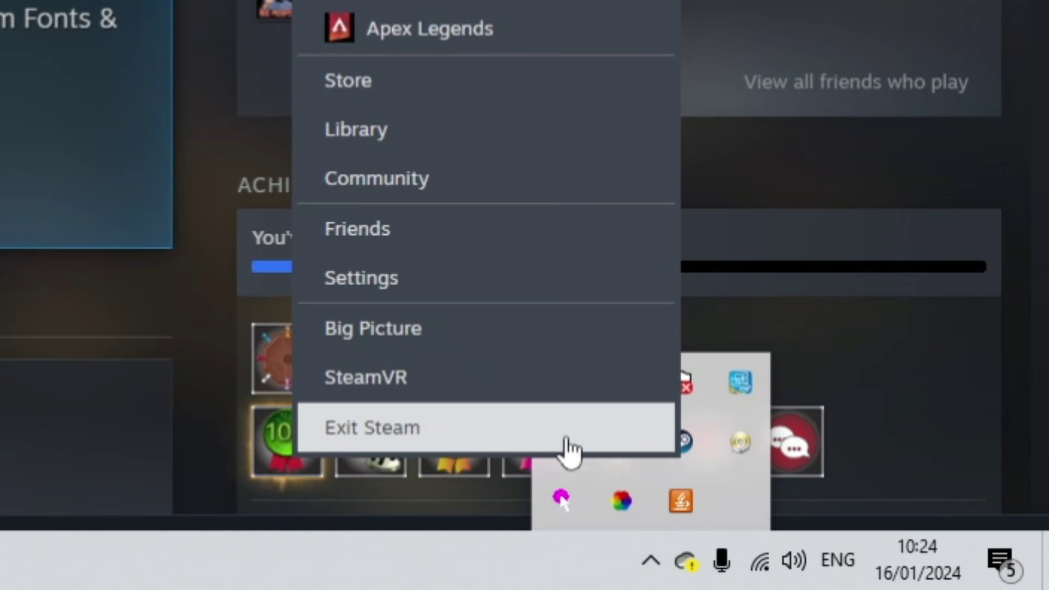
{"action": "left_click", "coordinate": [559, 443]}
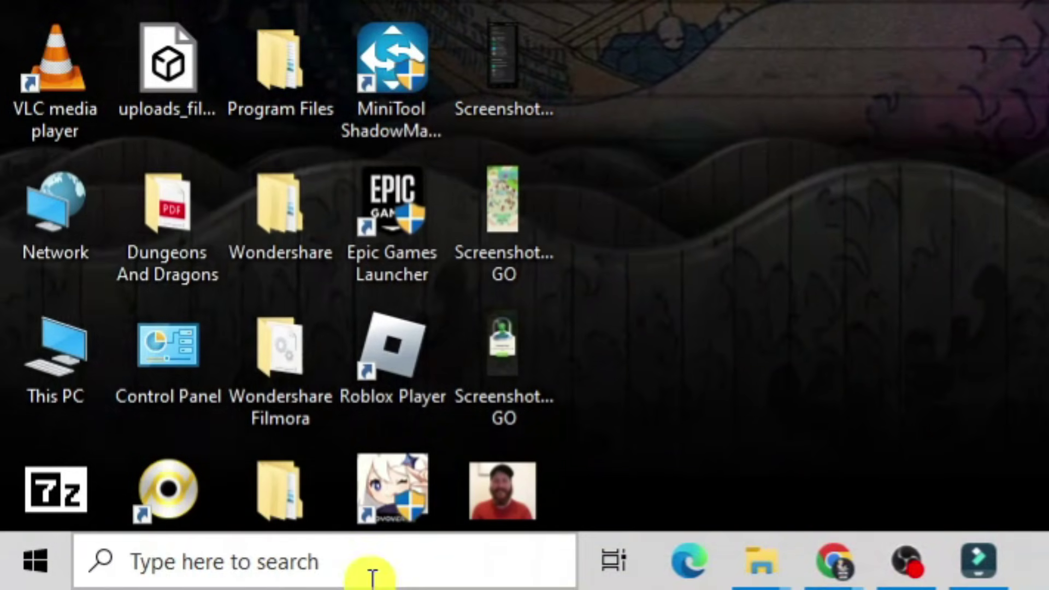
- Find Steam in Windows search and launch it as administrator
{"action": "left_click", "coordinate": [373, 564]}
{"action": "type", "text": "s"}
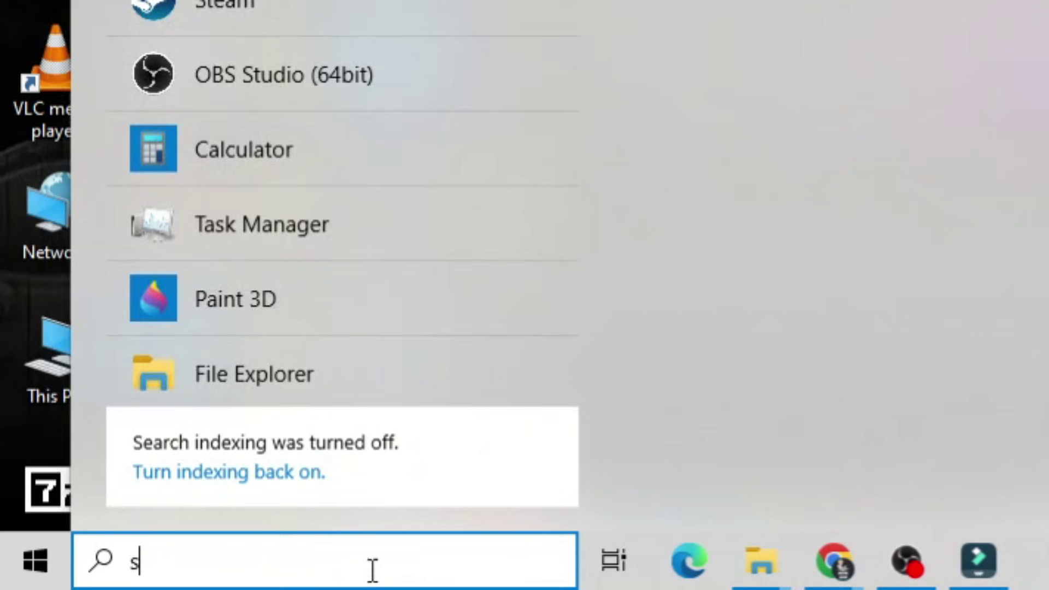
{"action": "type", "text": "team"}
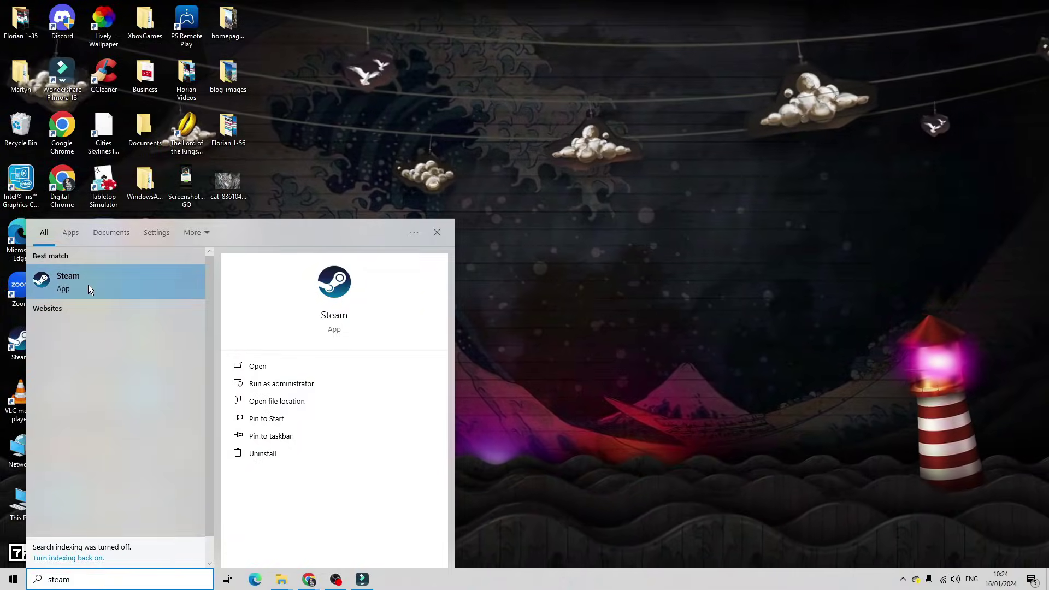
{"action": "right_click", "coordinate": [87, 285]}
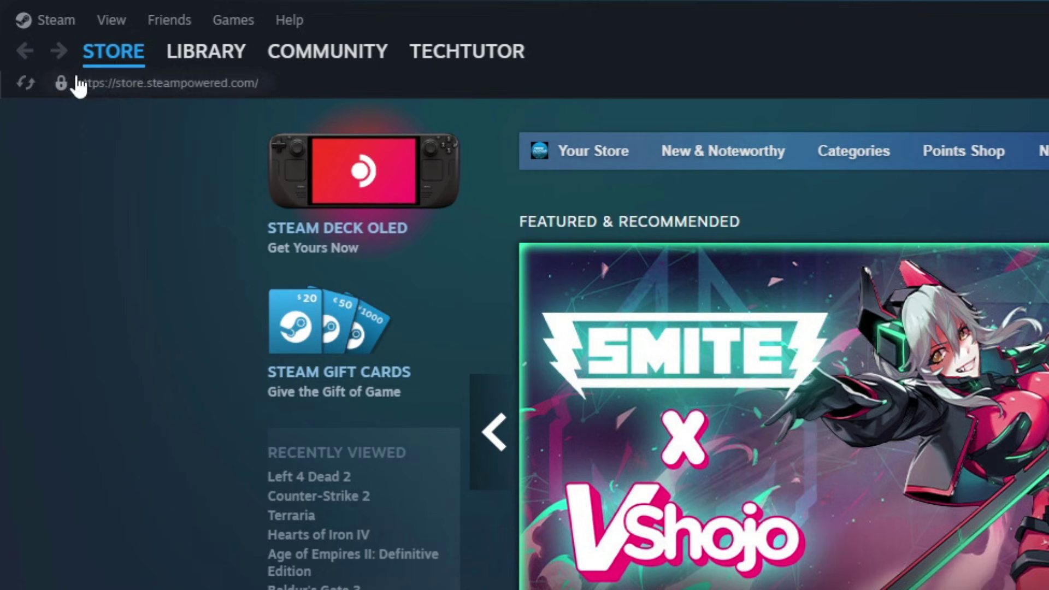
- Open Settings from the Steam menu
{"action": "left_click", "coordinate": [66, 20]}
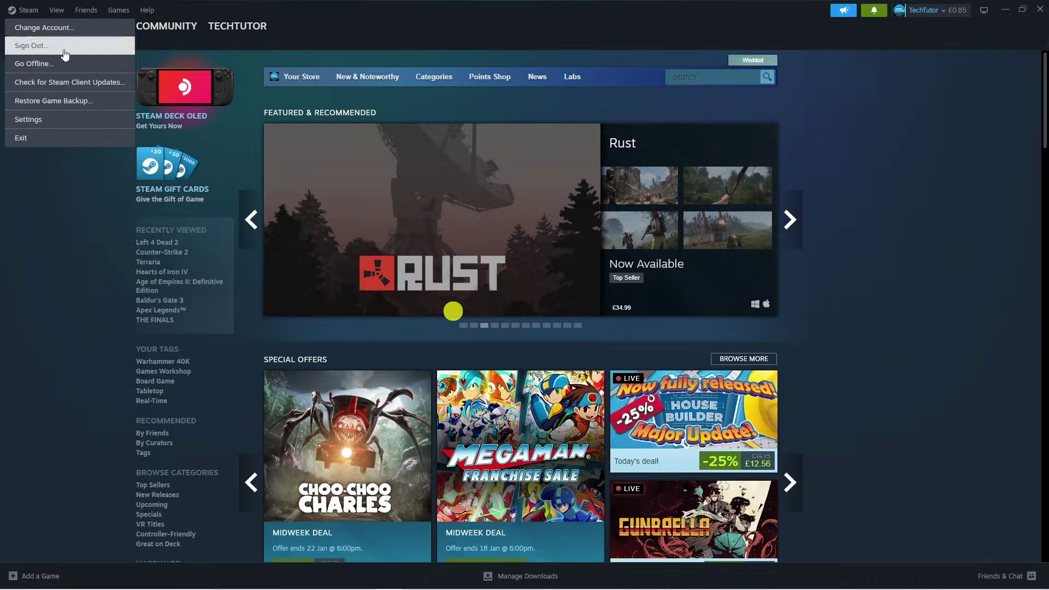
{"action": "left_click", "coordinate": [66, 121]}
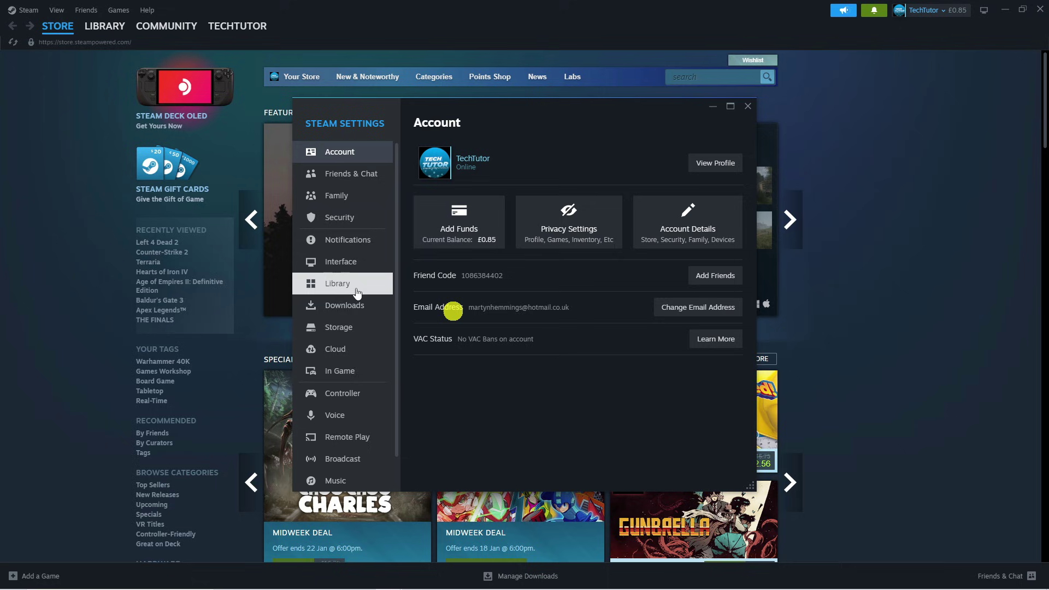
- Set the download region to UK - London and choose Restart Later
{"action": "left_click", "coordinate": [344, 305]}
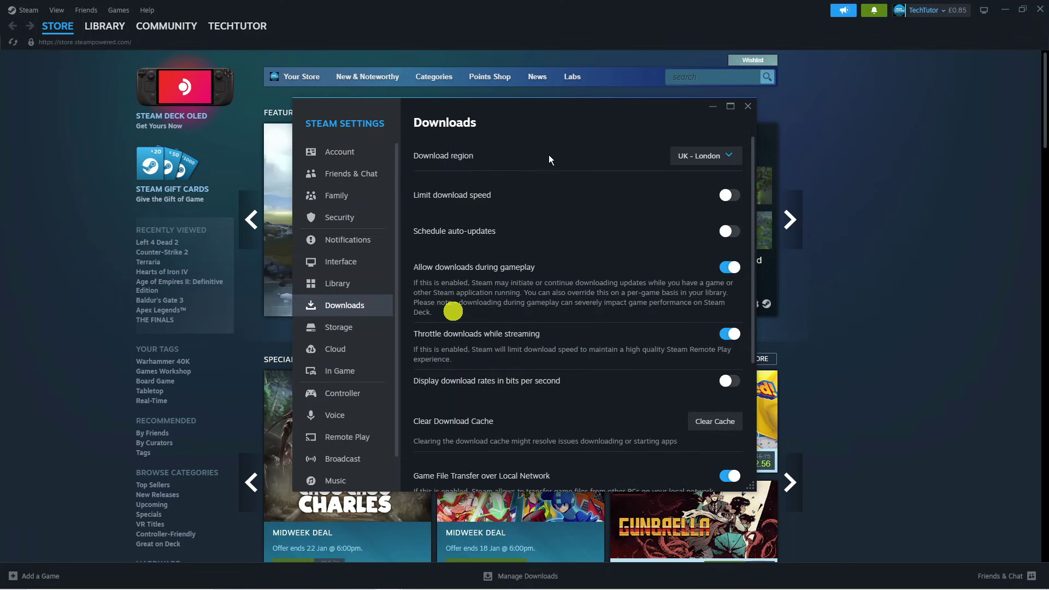
{"action": "left_click", "coordinate": [709, 156]}
{"action": "scroll", "coordinate": [677, 356], "scroll_direction": "down", "scroll_amount": 3}
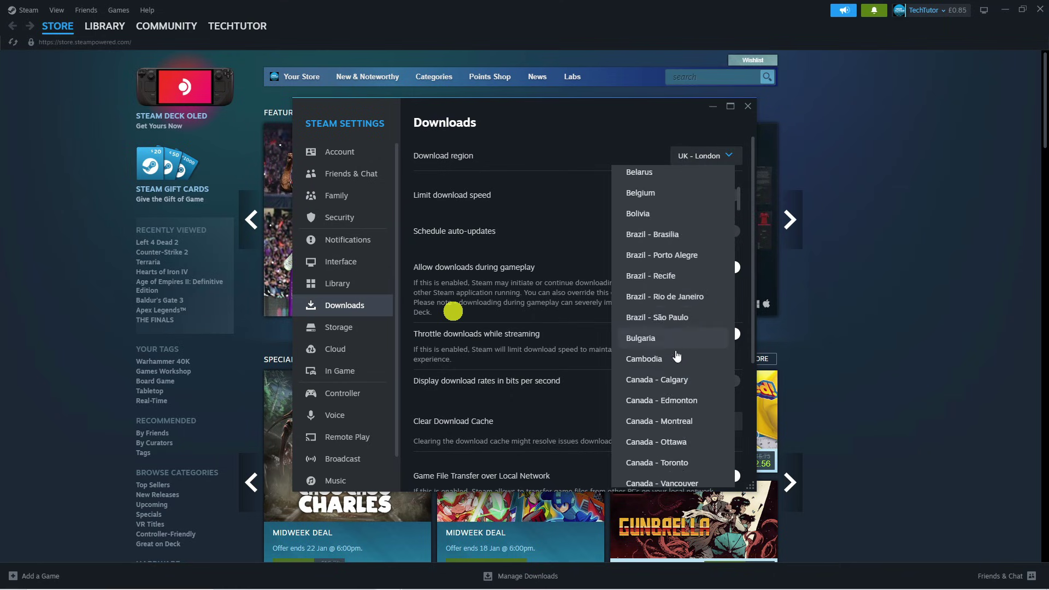
{"action": "scroll", "coordinate": [677, 356], "scroll_direction": "down", "scroll_amount": 4}
{"action": "scroll", "coordinate": [680, 364], "scroll_direction": "down", "scroll_amount": 4}
{"action": "scroll", "coordinate": [682, 369], "scroll_direction": "down", "scroll_amount": 3}
{"action": "scroll", "coordinate": [684, 372], "scroll_direction": "down", "scroll_amount": 3}
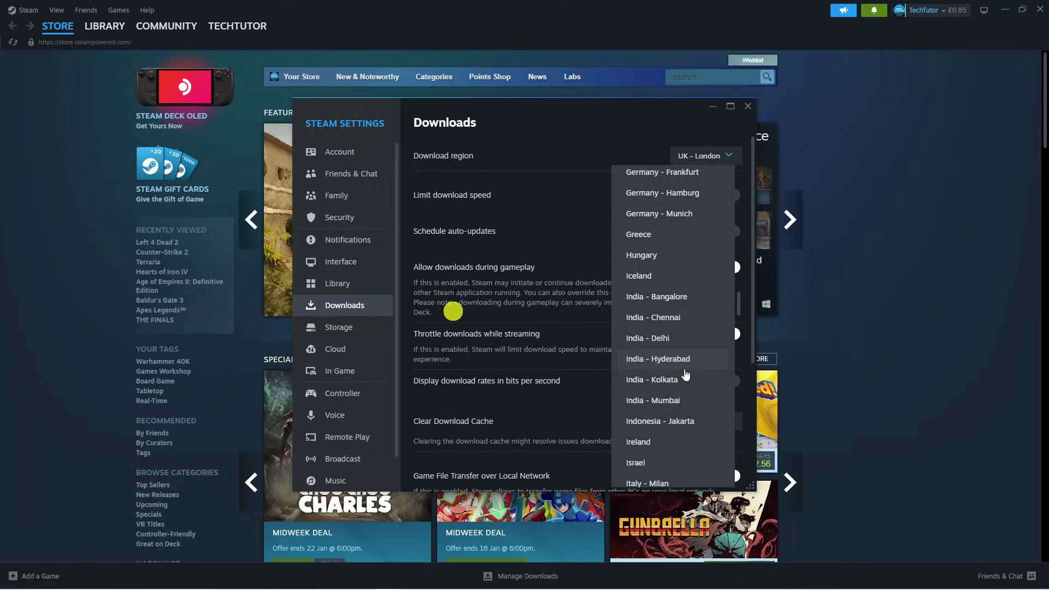
{"action": "scroll", "coordinate": [685, 375], "scroll_direction": "down", "scroll_amount": 5}
{"action": "scroll", "coordinate": [684, 374], "scroll_direction": "down", "scroll_amount": 4}
{"action": "scroll", "coordinate": [682, 372], "scroll_direction": "down", "scroll_amount": 4}
{"action": "scroll", "coordinate": [681, 371], "scroll_direction": "down", "scroll_amount": 3}
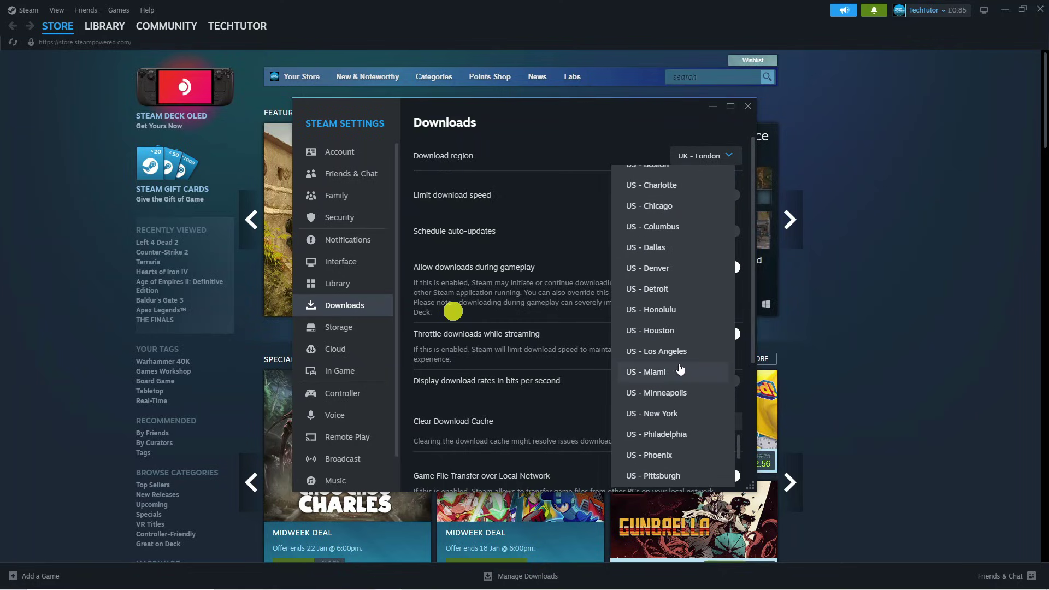
{"action": "scroll", "coordinate": [678, 371], "scroll_direction": "up", "scroll_amount": 3}
{"action": "scroll", "coordinate": [677, 365], "scroll_direction": "up", "scroll_amount": 2}
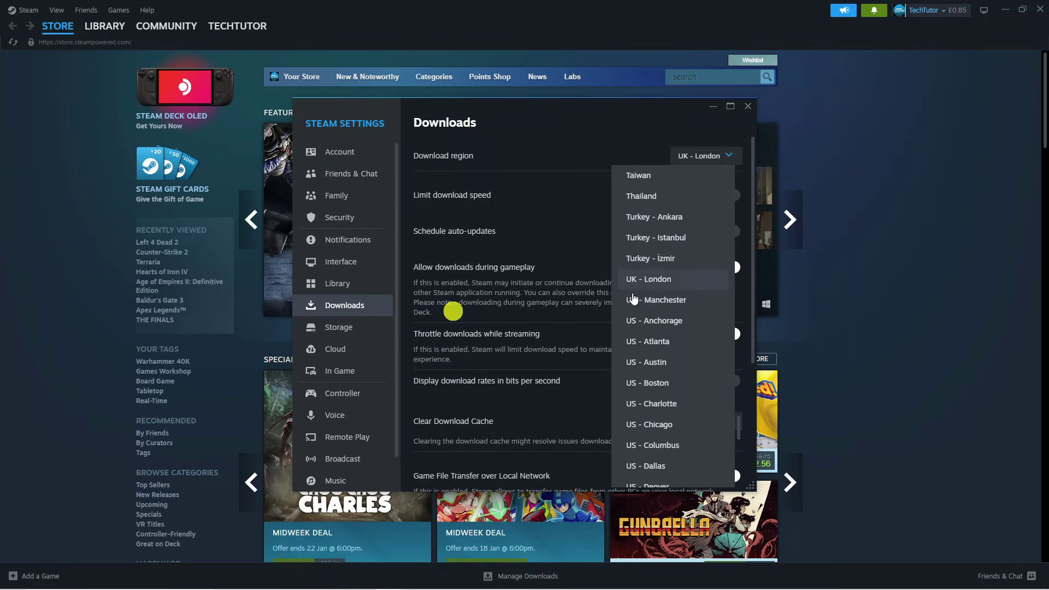
{"action": "left_click", "coordinate": [667, 282]}
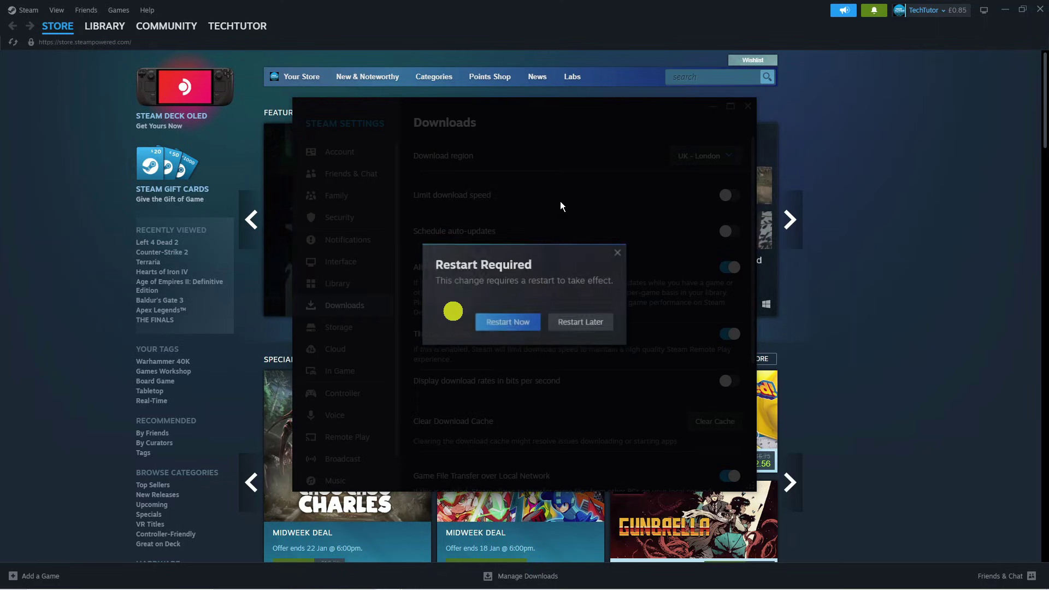
{"action": "left_click", "coordinate": [581, 320]}
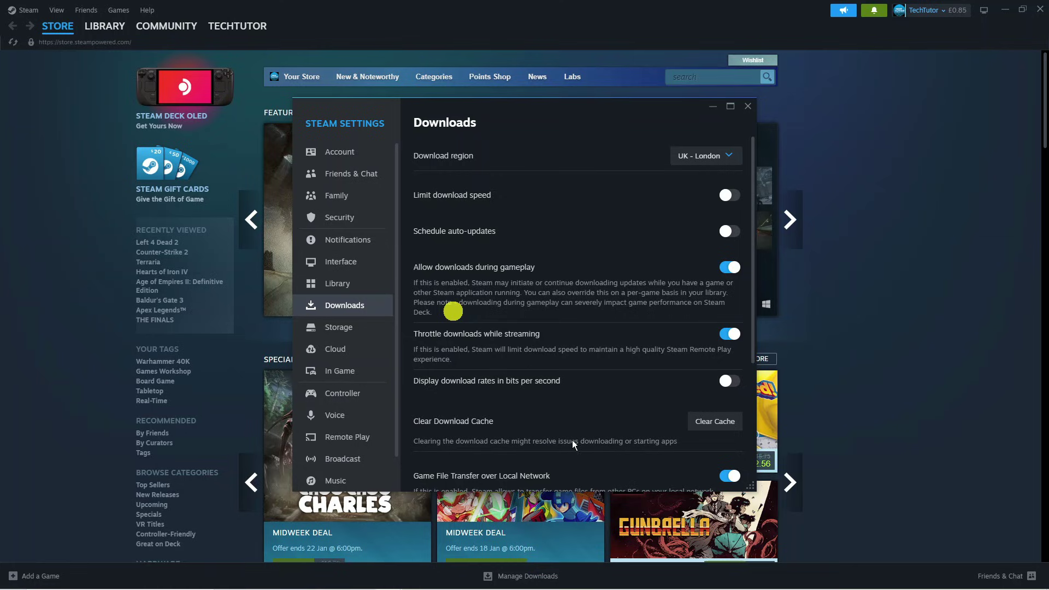
- Cancel the Clear Cache confirmation, leaving the download cache intact
{"action": "left_click", "coordinate": [715, 421]}
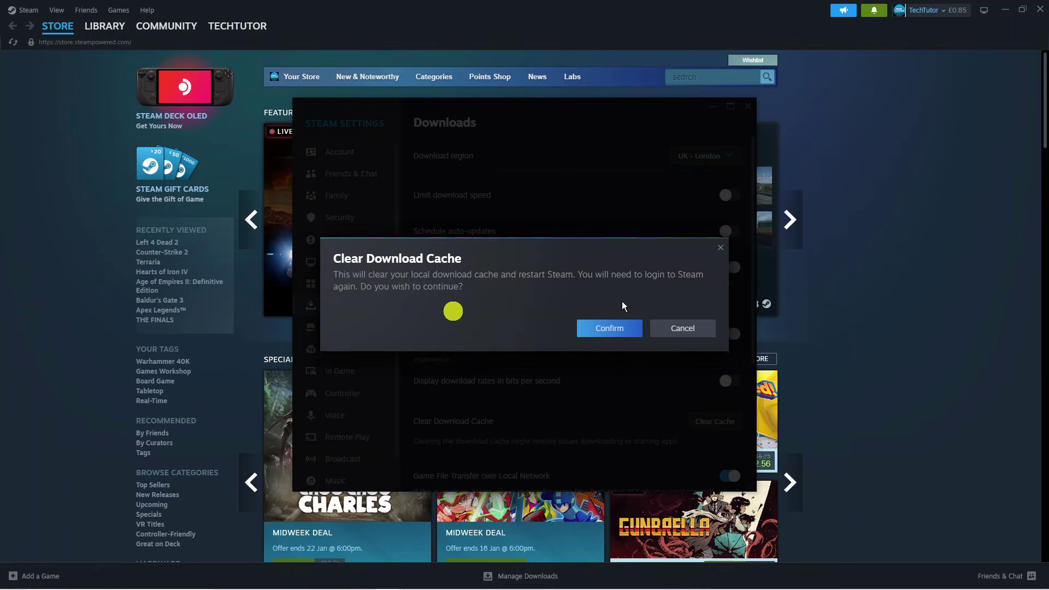
{"action": "left_click", "coordinate": [698, 329]}
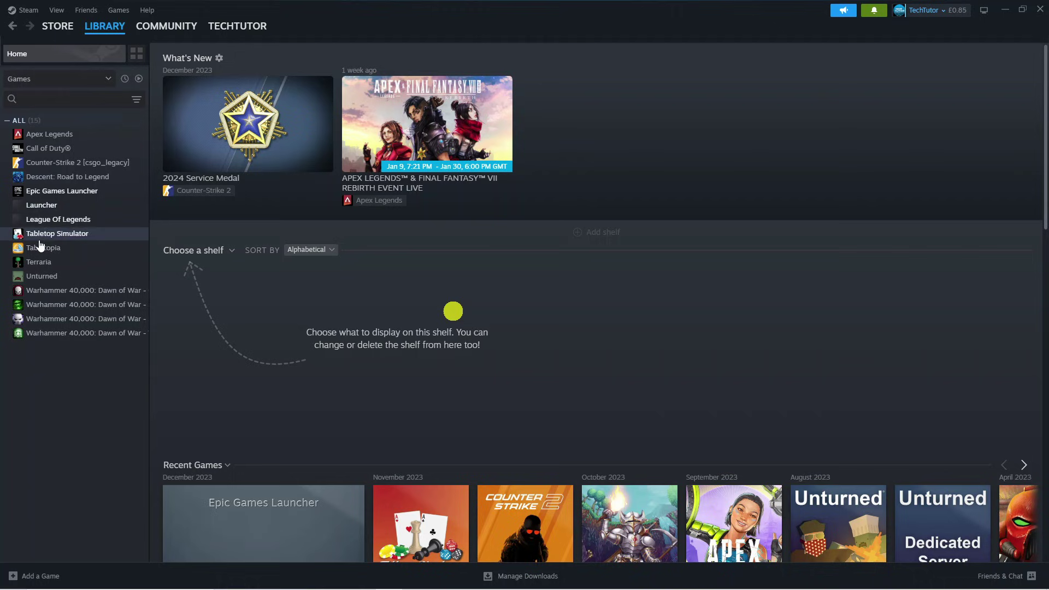
- Open Properties for Tabletop Simulator from its library entry
{"action": "left_click", "coordinate": [64, 234]}
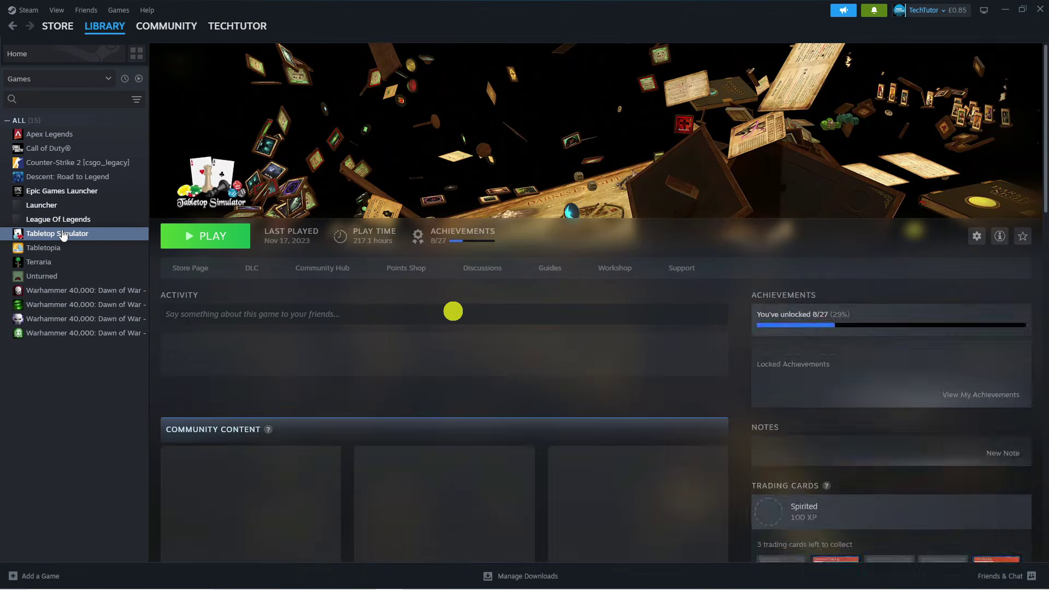
{"action": "right_click", "coordinate": [87, 236]}
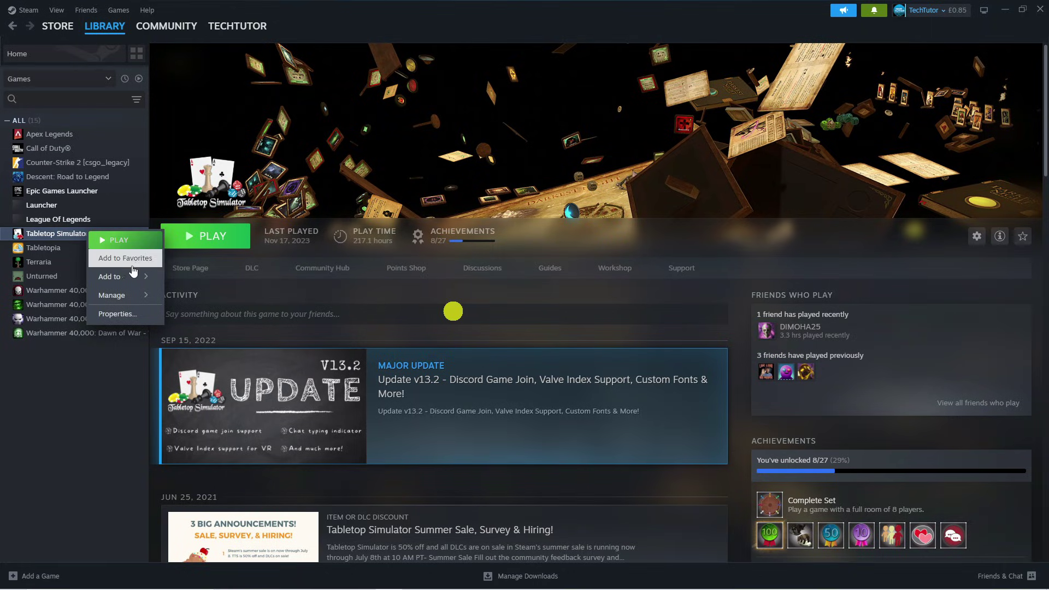
{"action": "left_click", "coordinate": [123, 314]}
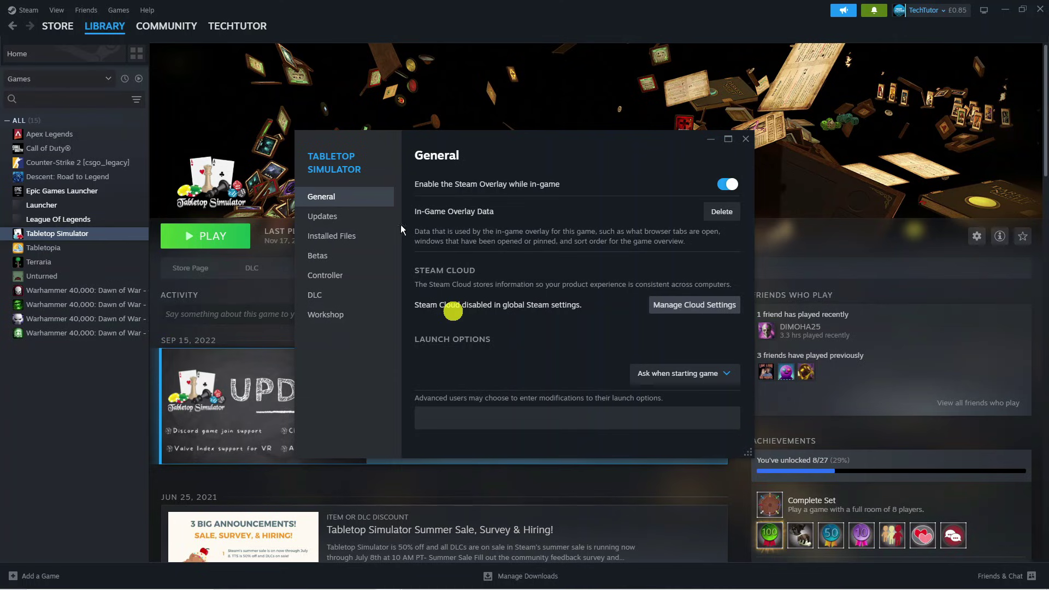
- Verify Tabletop Simulator's files under Installed Files (374 validated) and close Properties
{"action": "left_click", "coordinate": [372, 239]}
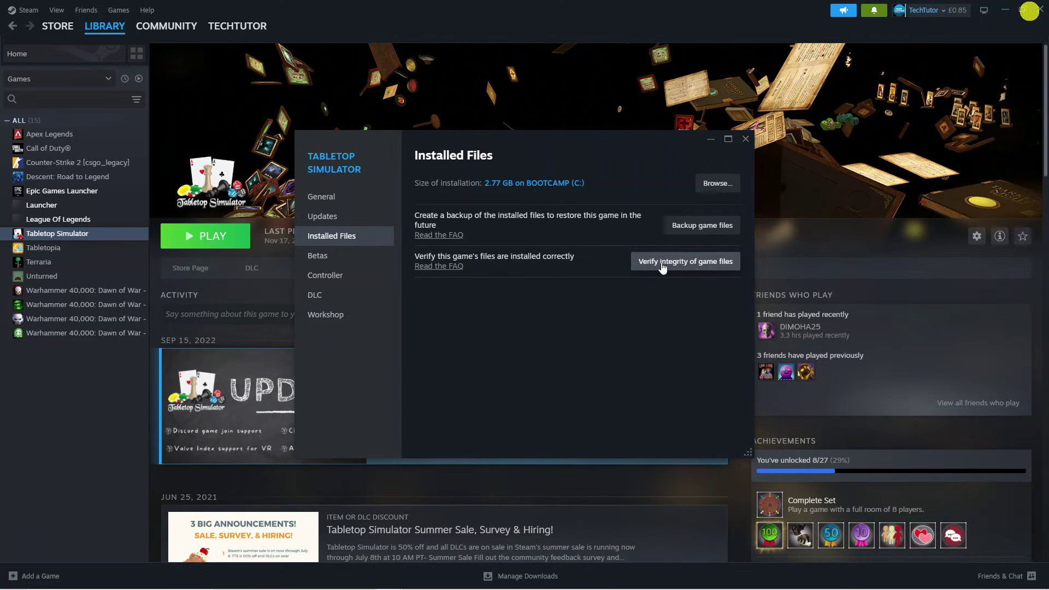
{"action": "left_click", "coordinate": [685, 261]}
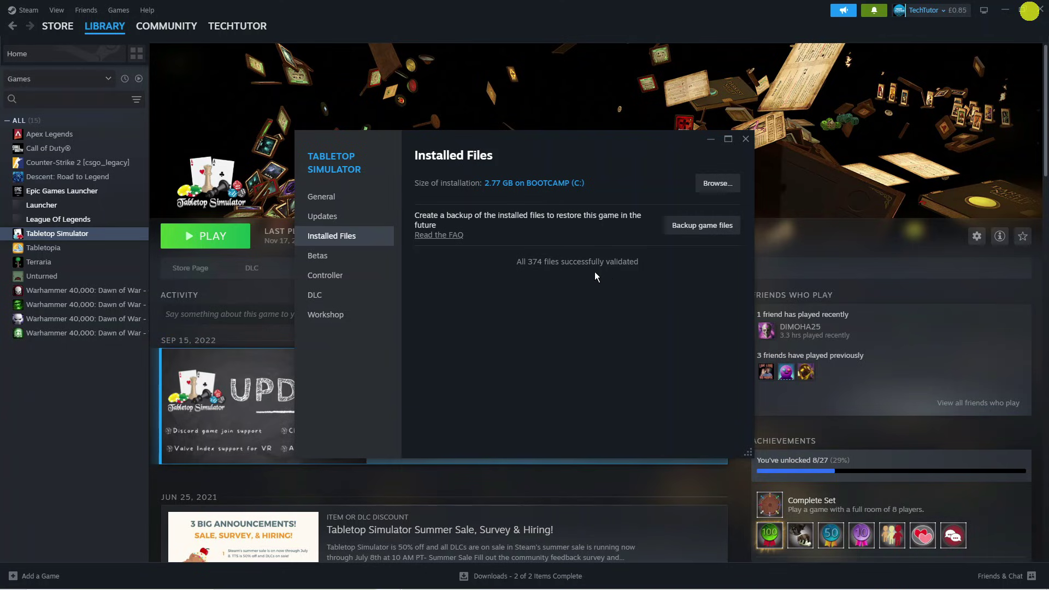
{"action": "left_click", "coordinate": [745, 139]}
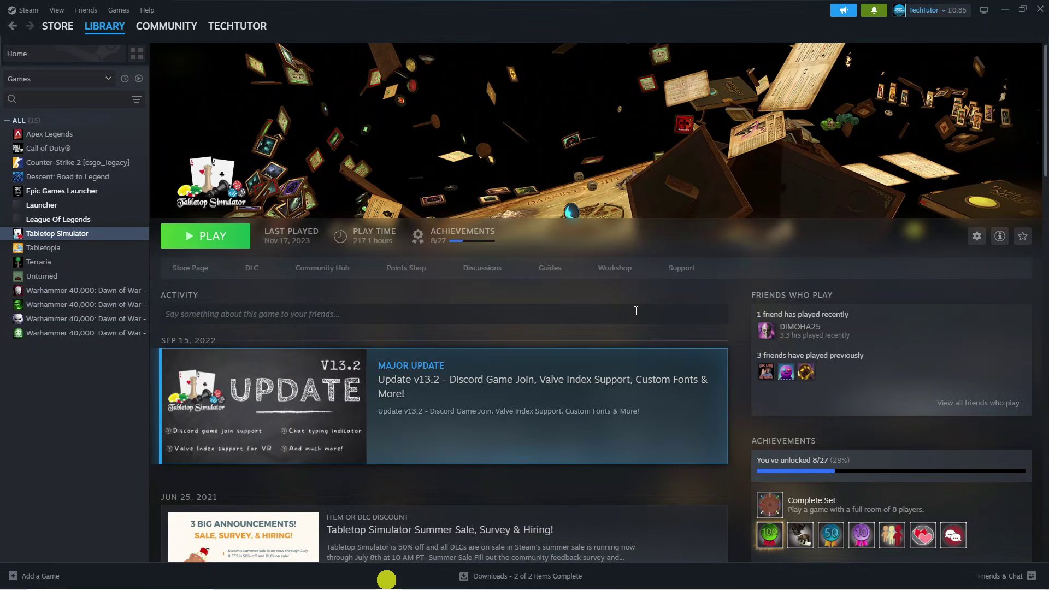